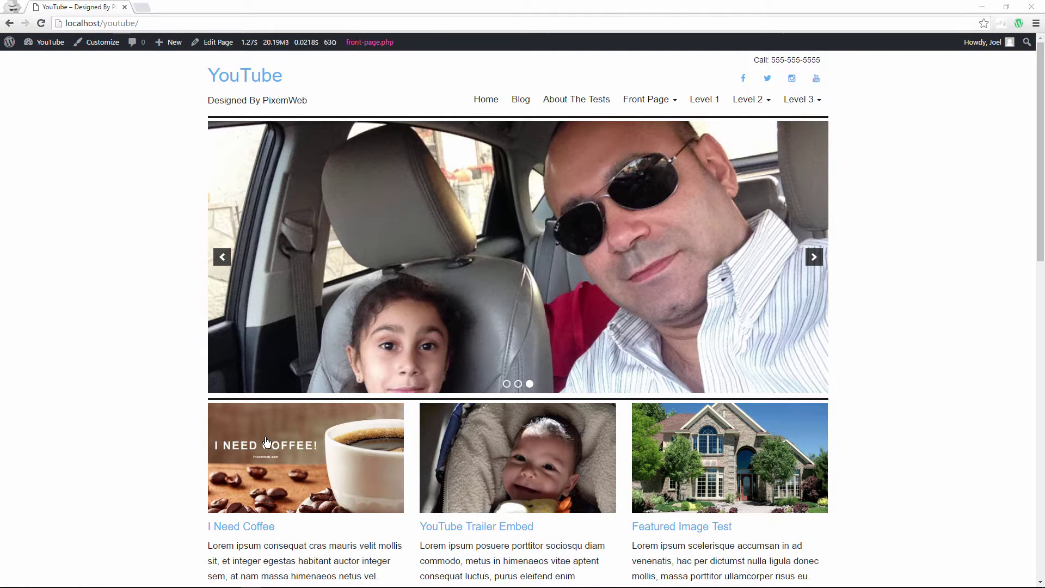
Step: Reload the I Need Coffee post in the browser
key(F5)
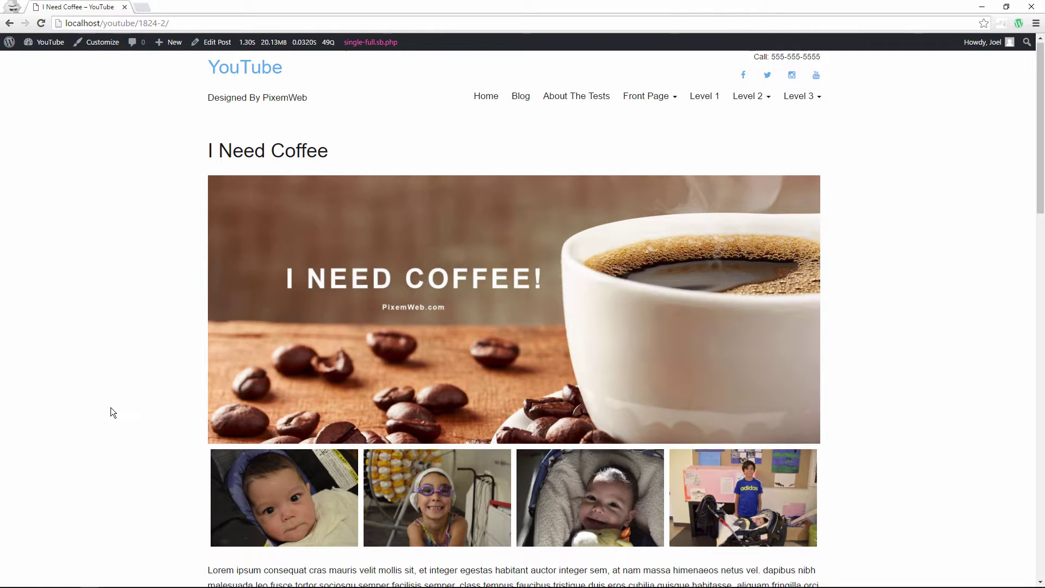
scroll(110, 407, down, 2)
scroll(111, 411, down, 2)
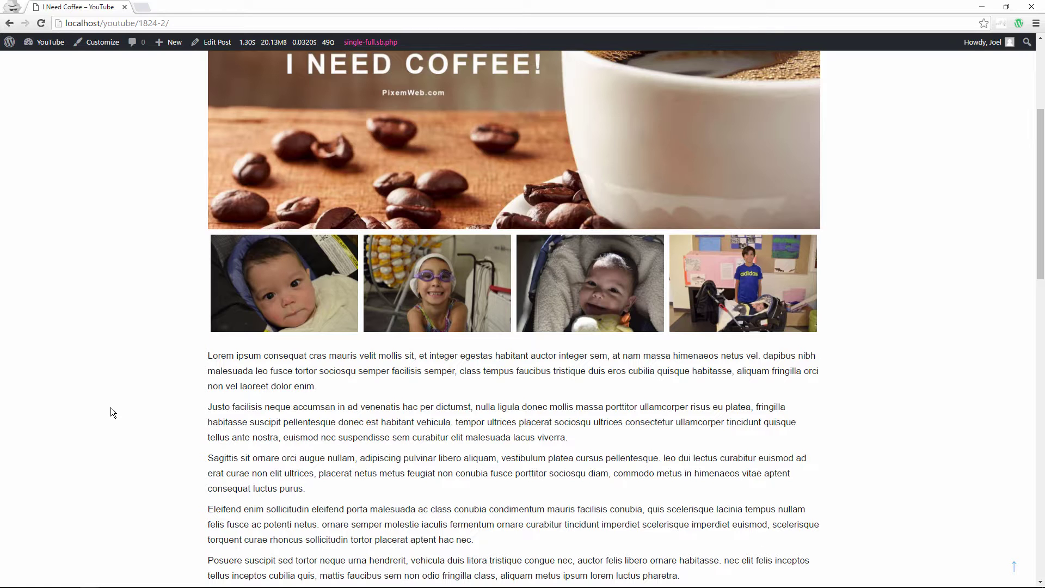
scroll(110, 412, down, 7)
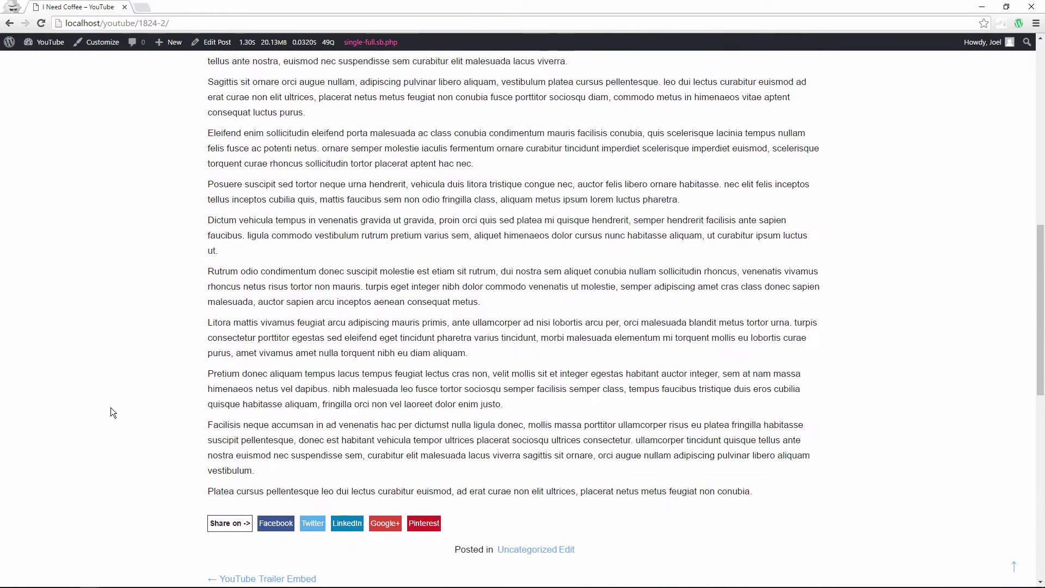
scroll(111, 408, down, 2)
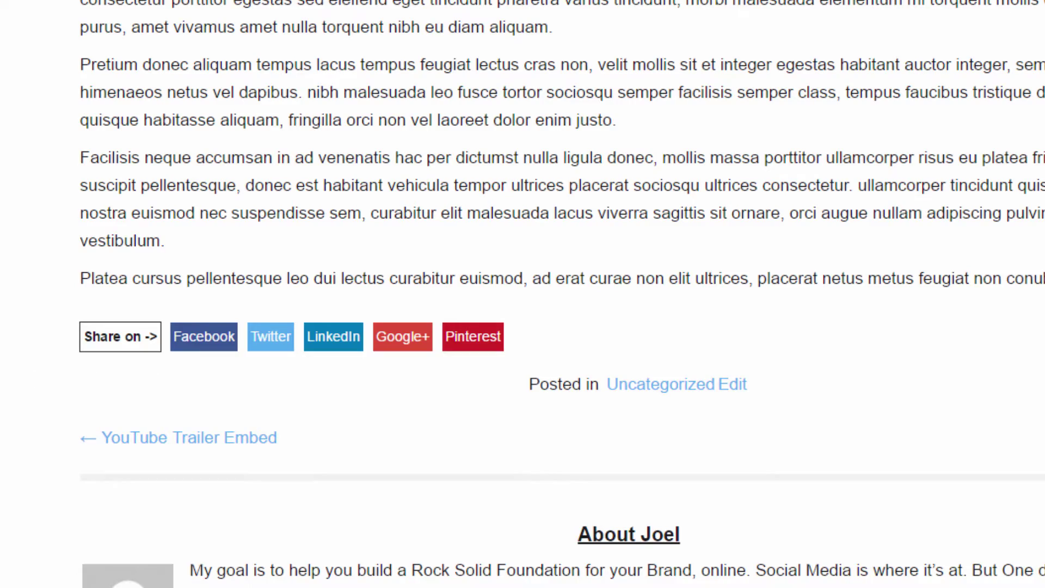
scroll(106, 377, up, 10)
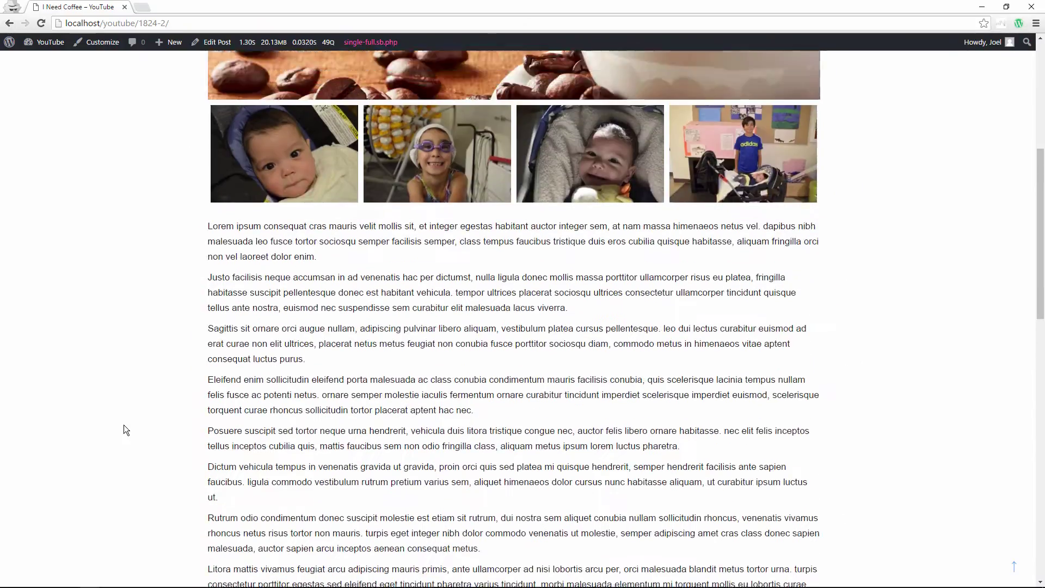
scroll(123, 424, up, 6)
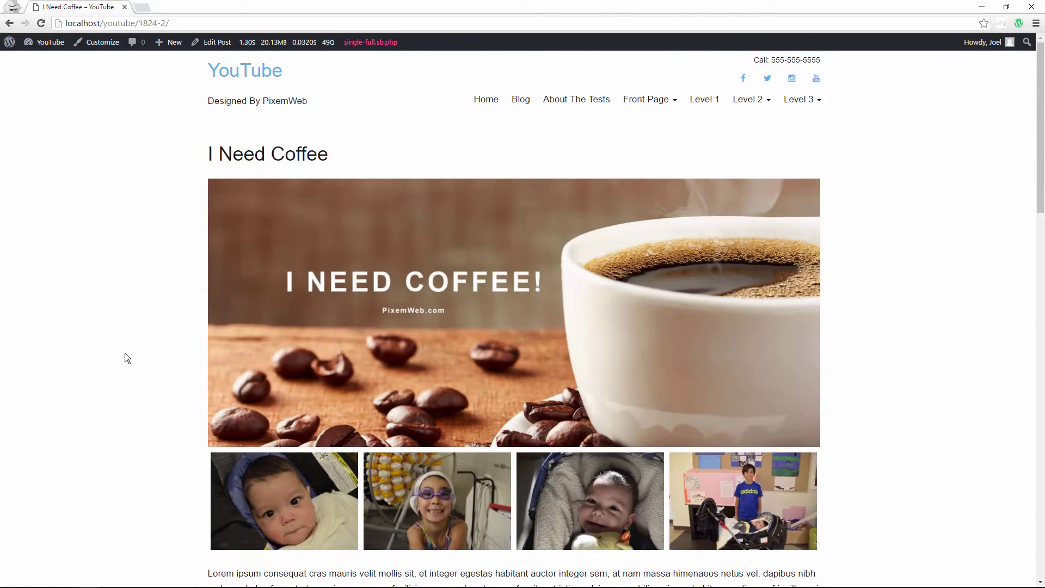
mouse_move(49, 44)
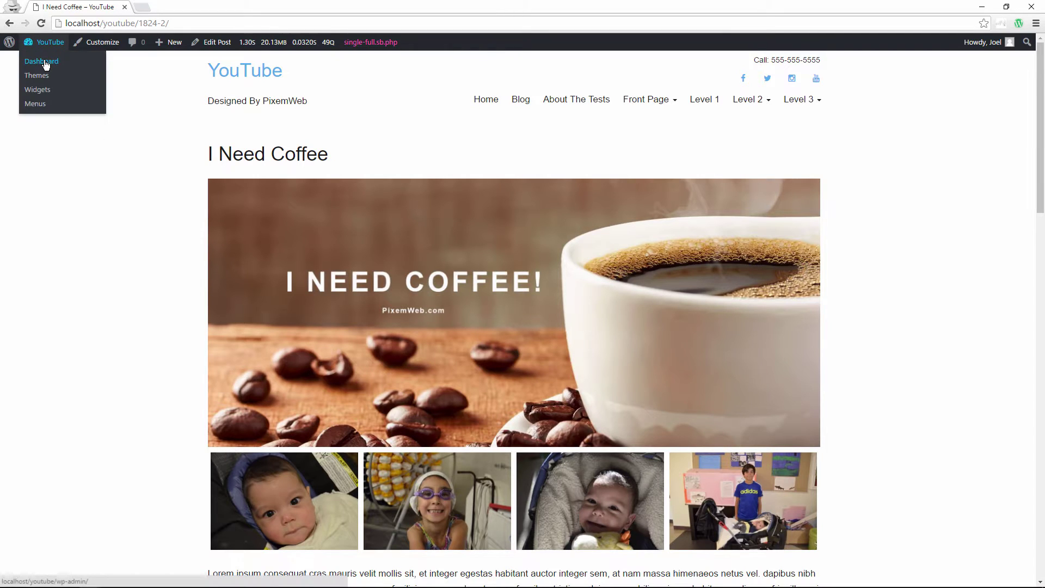
Step: Go from the site to the dashboard's Add New plugins page
click(46, 62)
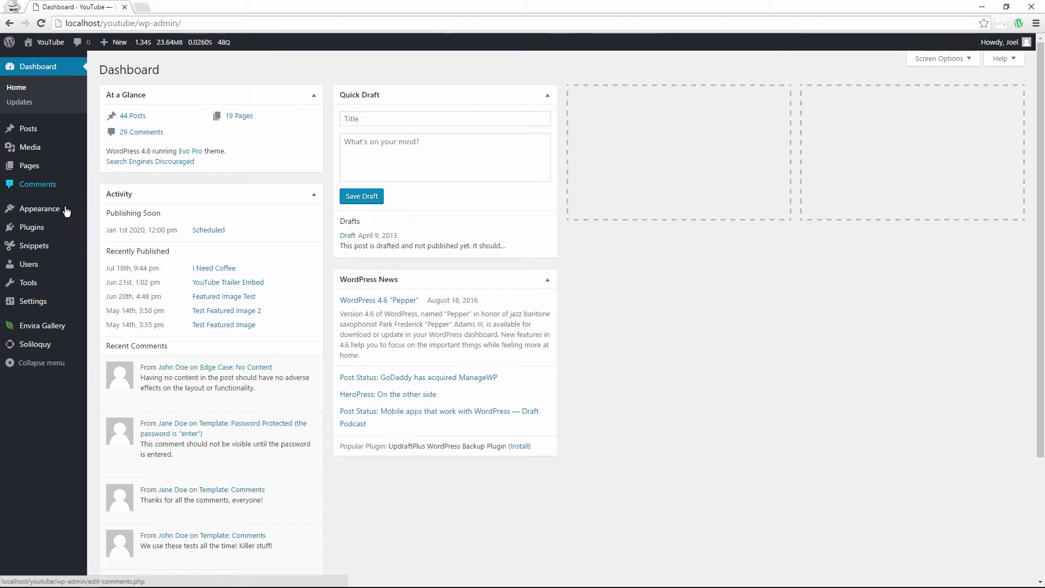
mouse_move(50, 229)
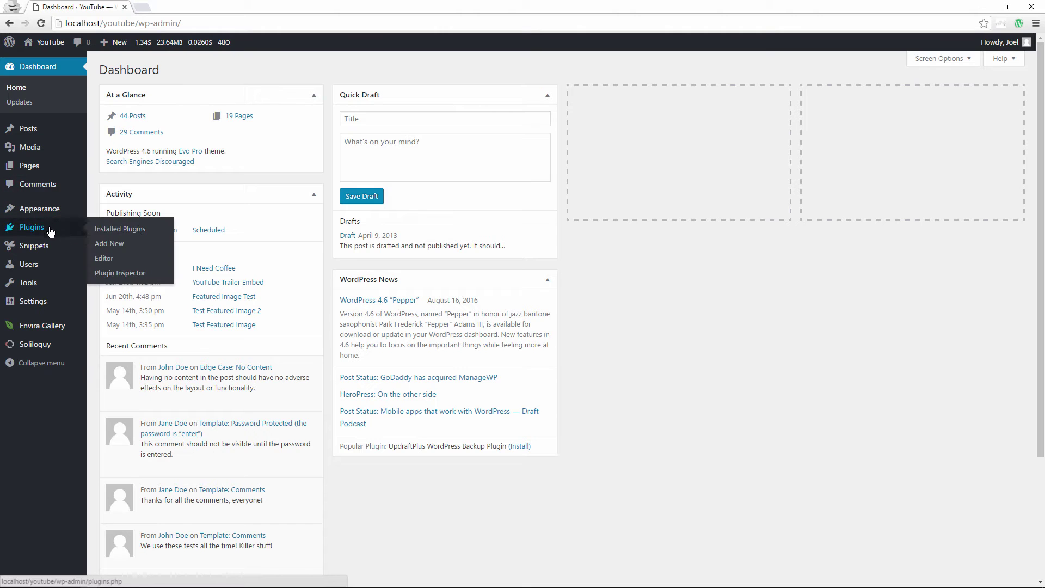
click(106, 246)
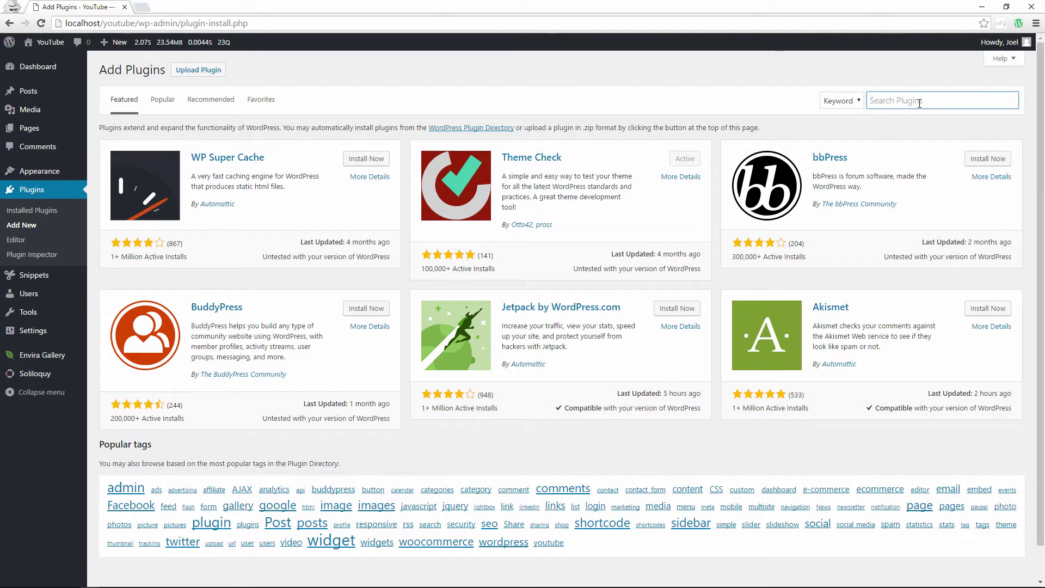
Step: Search for 'floating social bar' and view the Floating Social Bar plugin details
text(floating social bar)
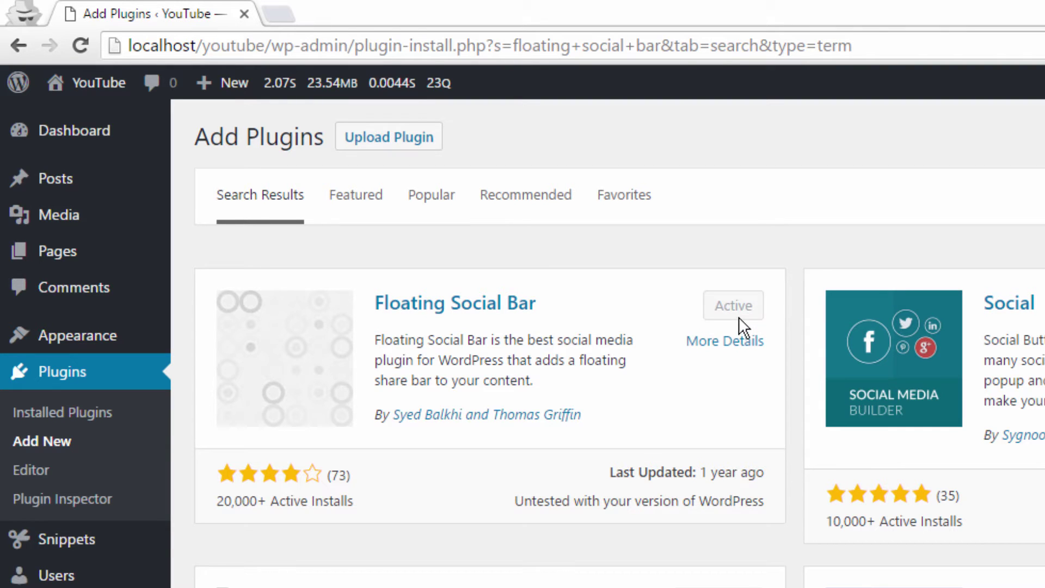
click(729, 343)
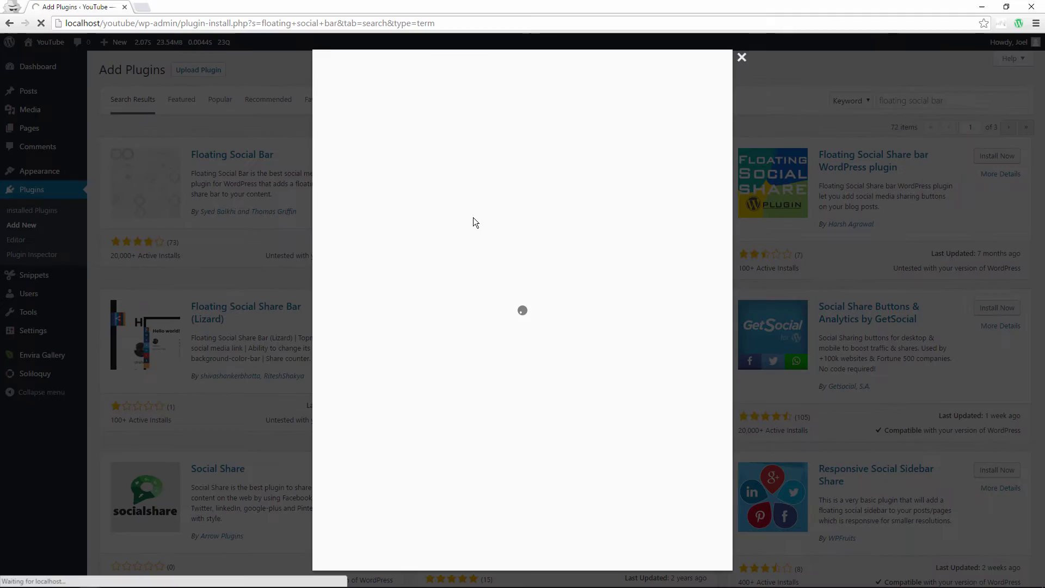
scroll(473, 219, down, 3)
scroll(473, 218, up, 3)
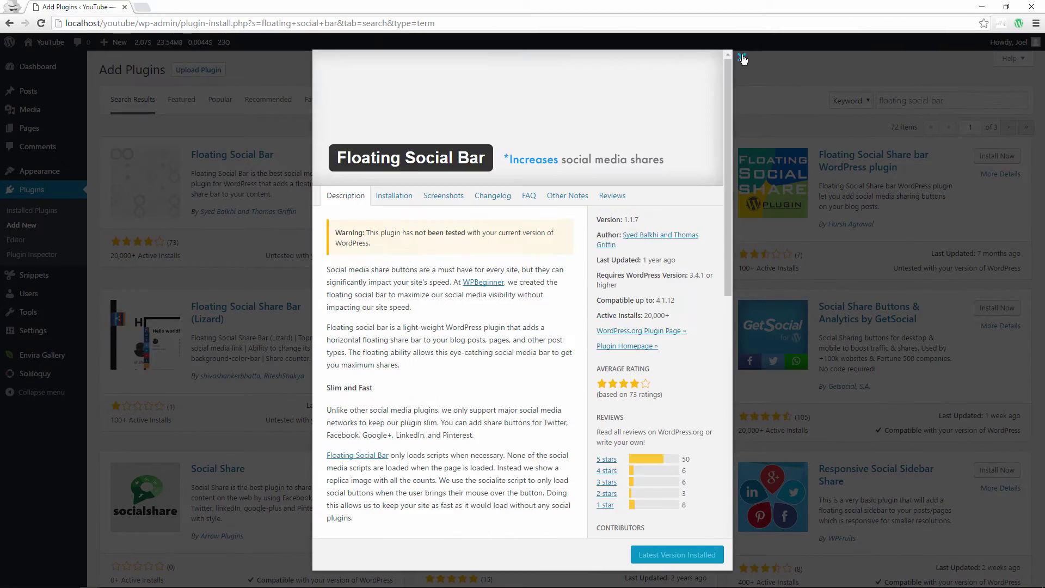
Step: Close the plugin details and go to the Floating Social Bar settings page
click(742, 57)
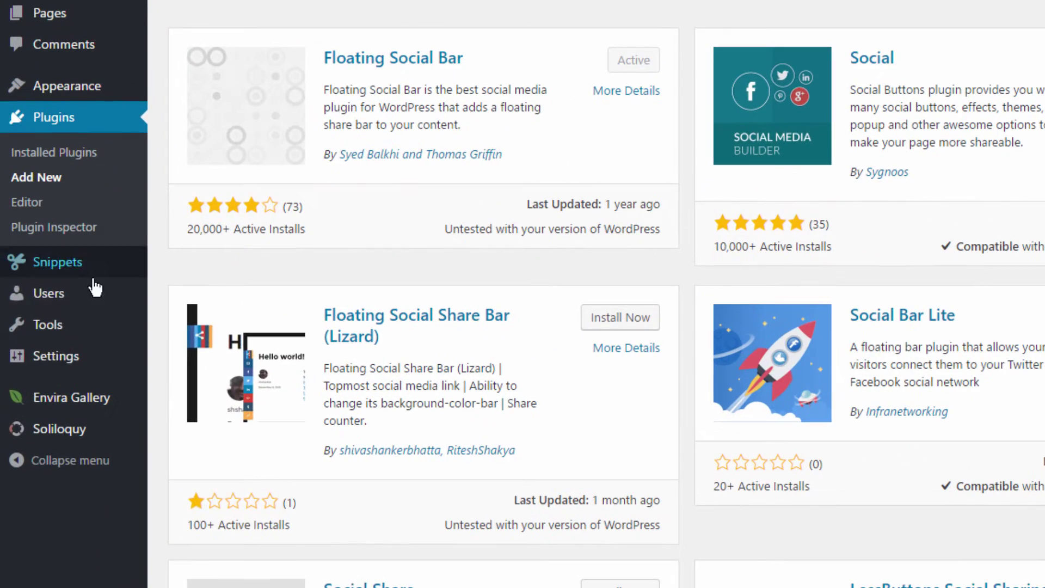
mouse_move(35, 338)
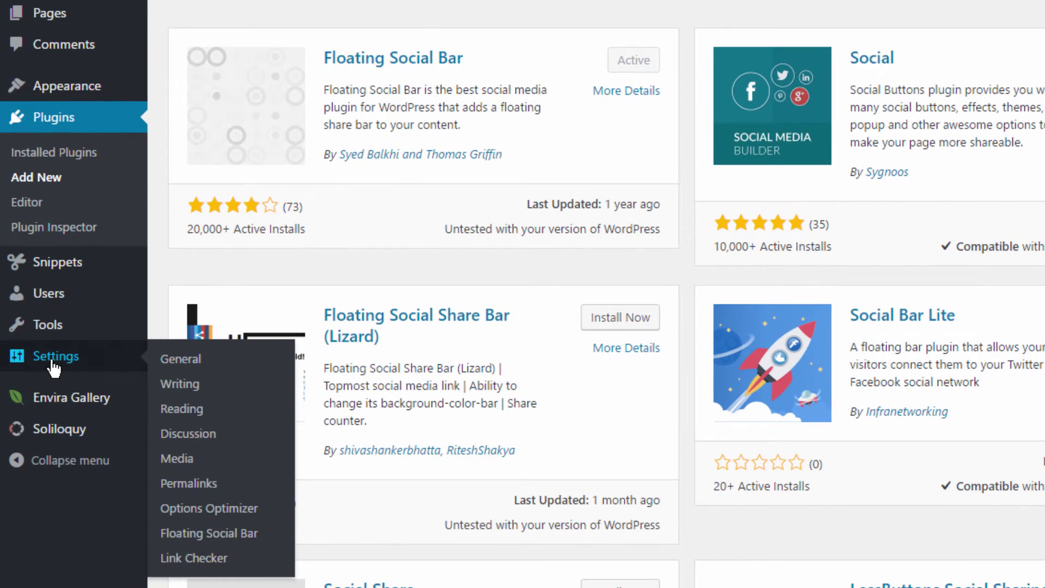
click(232, 533)
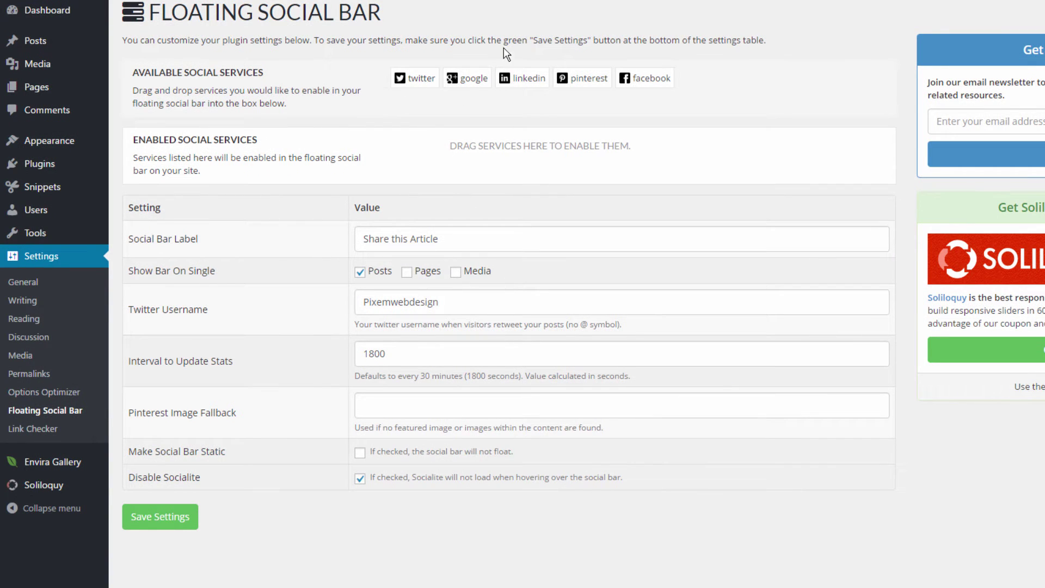
Step: Enable twitter, google, linkedin and facebook, ordering them facebook, twitter, pinterest, google, linkedin
drag(416, 78, 419, 133)
drag(416, 78, 500, 141)
drag(483, 78, 410, 143)
drag(431, 77, 668, 146)
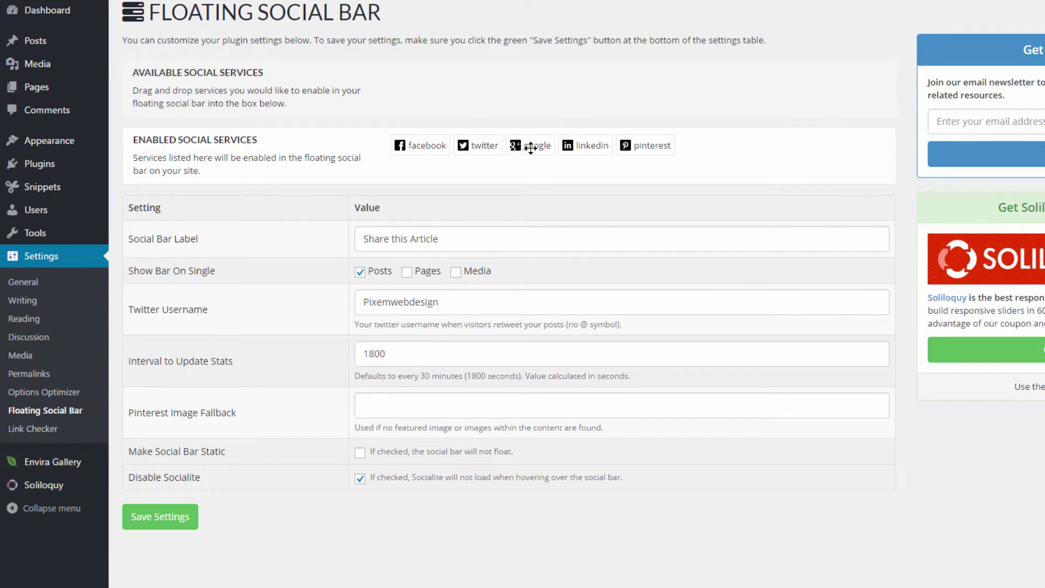
drag(531, 148, 648, 145)
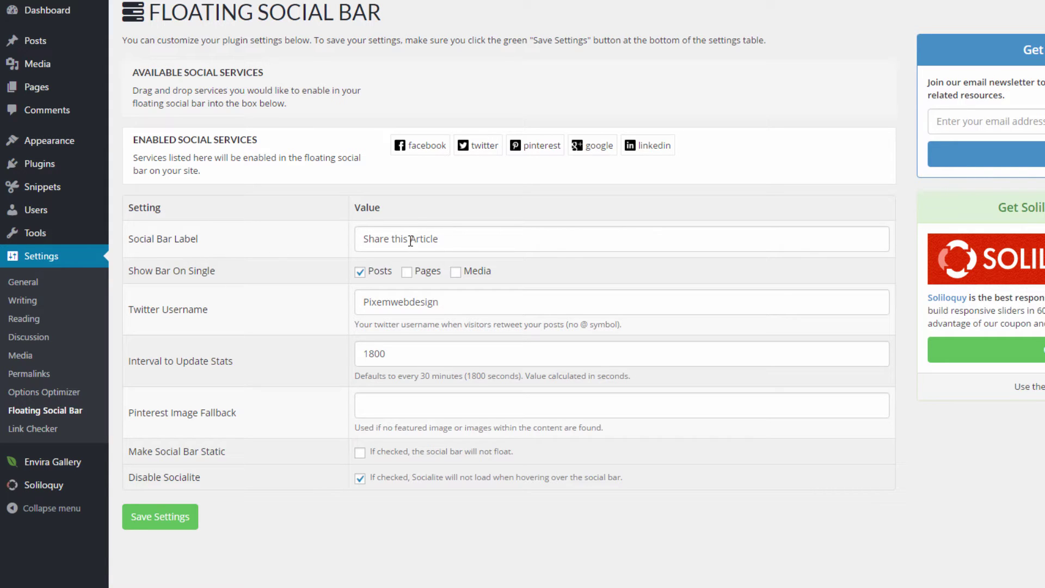
Step: Set the Social Bar Label to 'Share this Article' and save the settings
click(441, 240)
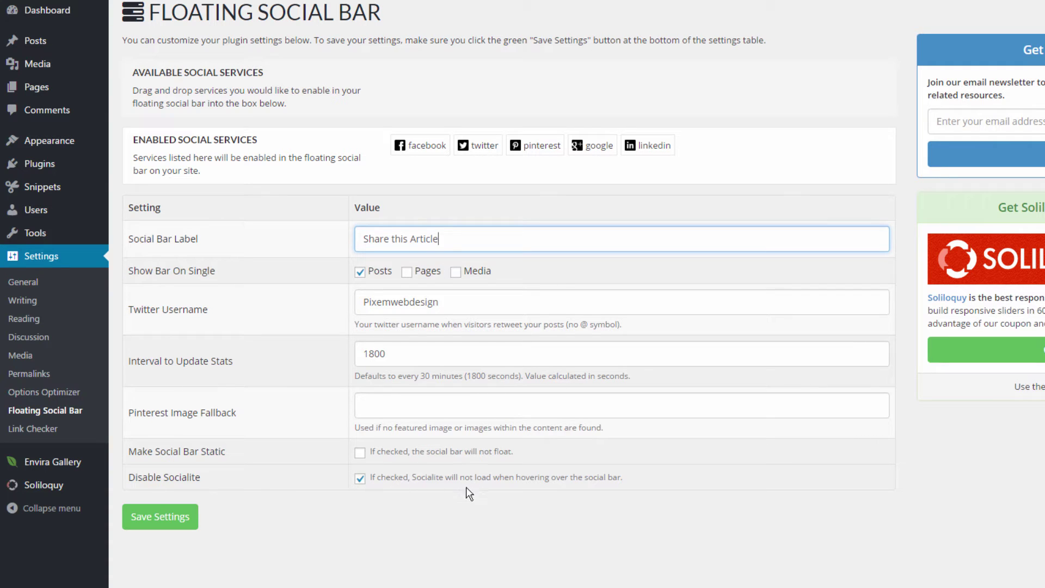
click(158, 519)
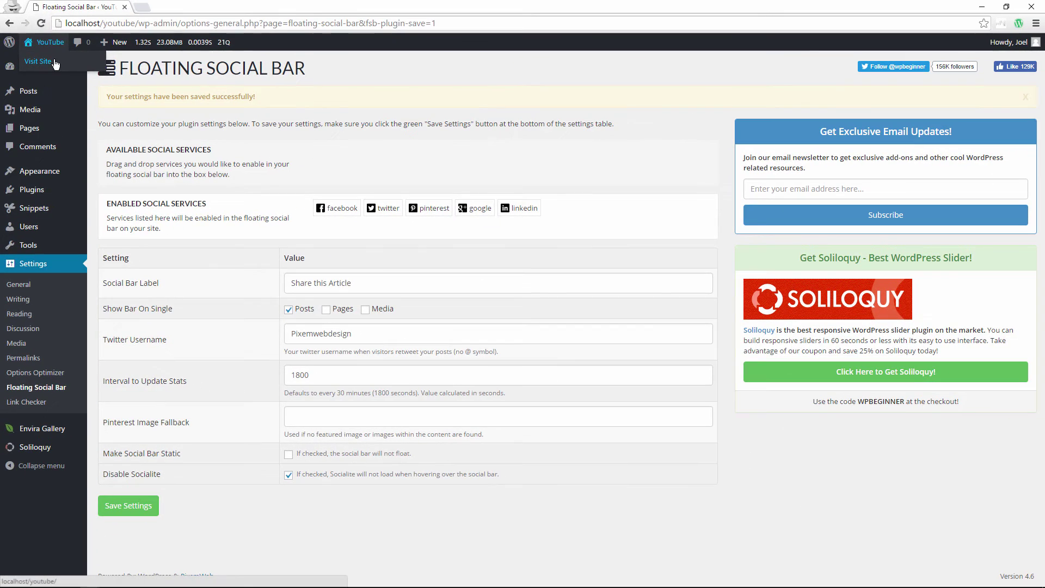
Step: Visit the live site and open the I Need Coffee blog post
click(54, 62)
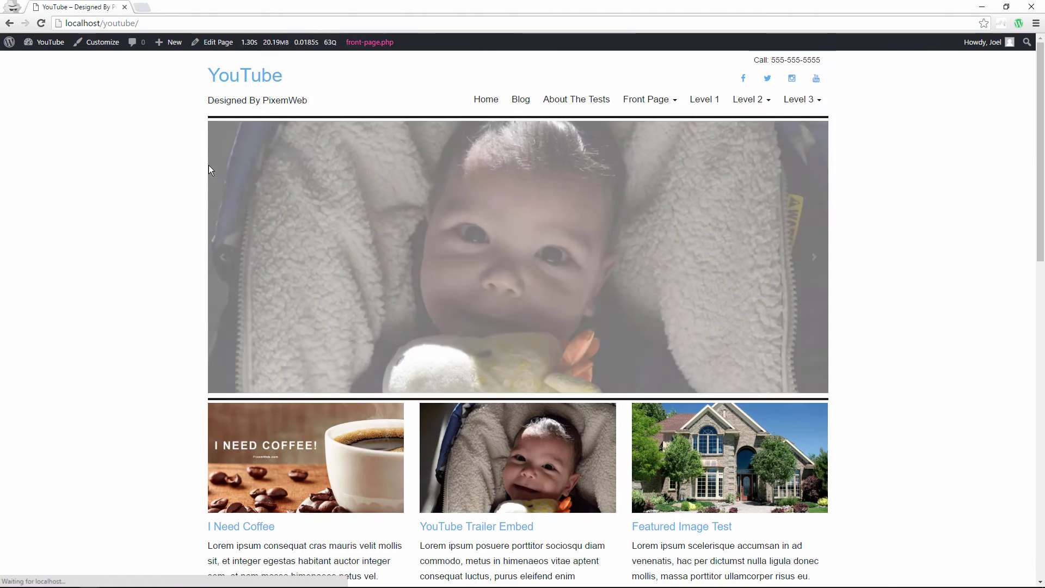
scroll(207, 174, down, 2)
scroll(205, 187, down, 2)
click(234, 300)
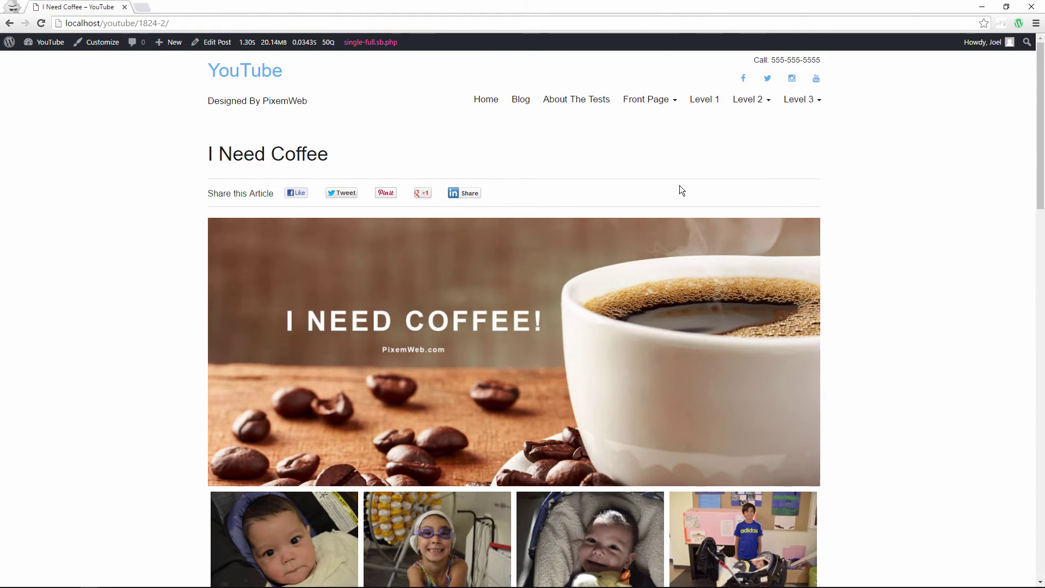
Step: Hide the admin toolbar and confirm the Share this Article bar stays fixed while scrolling
click(1018, 24)
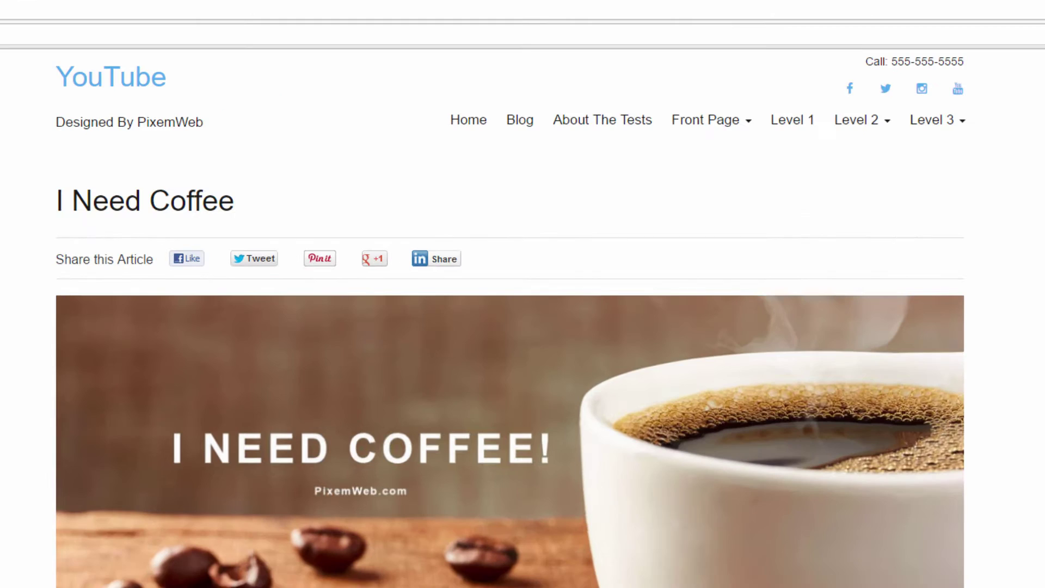
scroll(510, 318, down, 3)
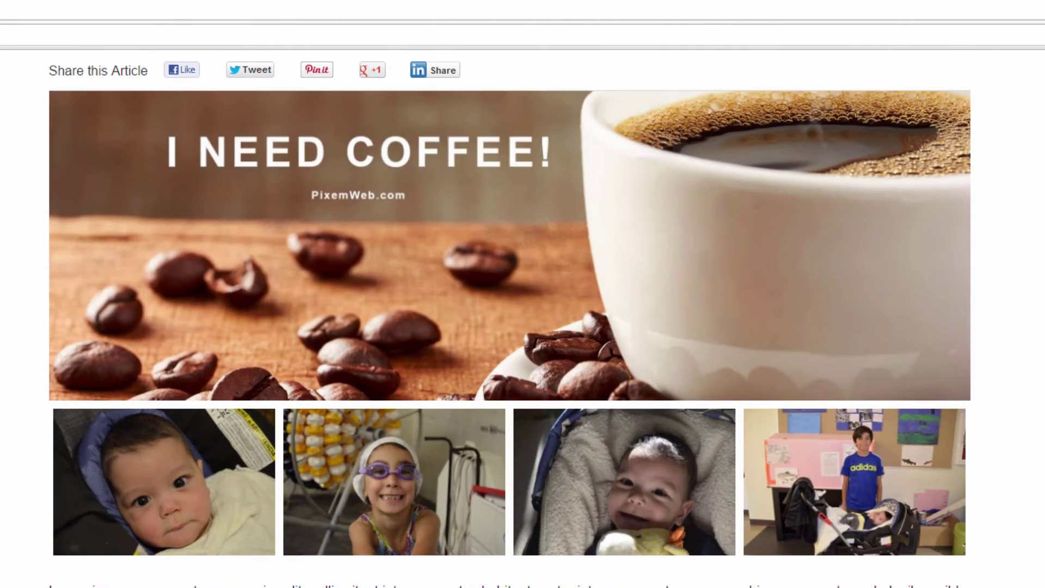
scroll(510, 337, down, 5)
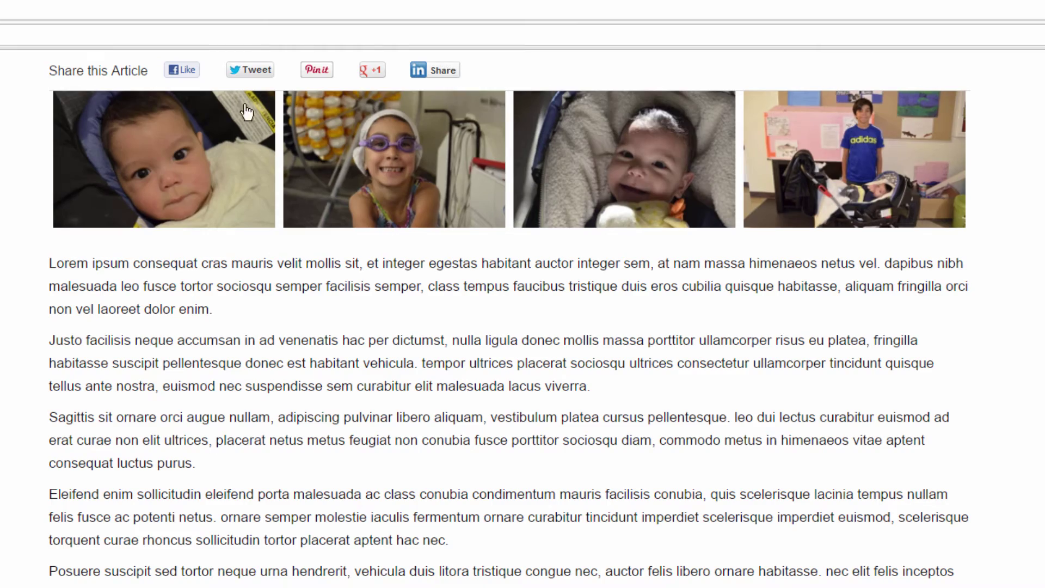
scroll(240, 89, down, 6)
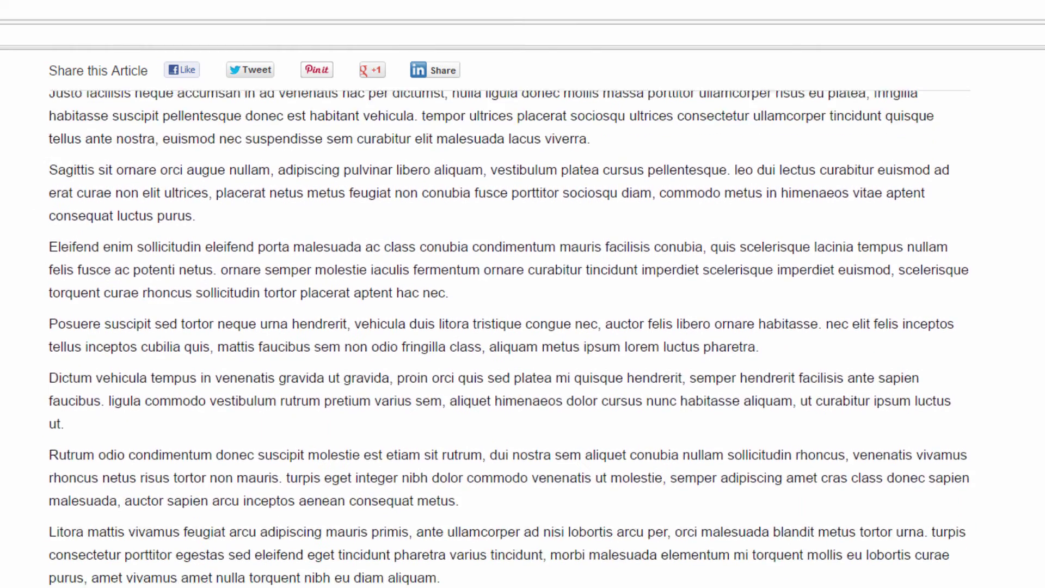
scroll(522, 327, up, 10)
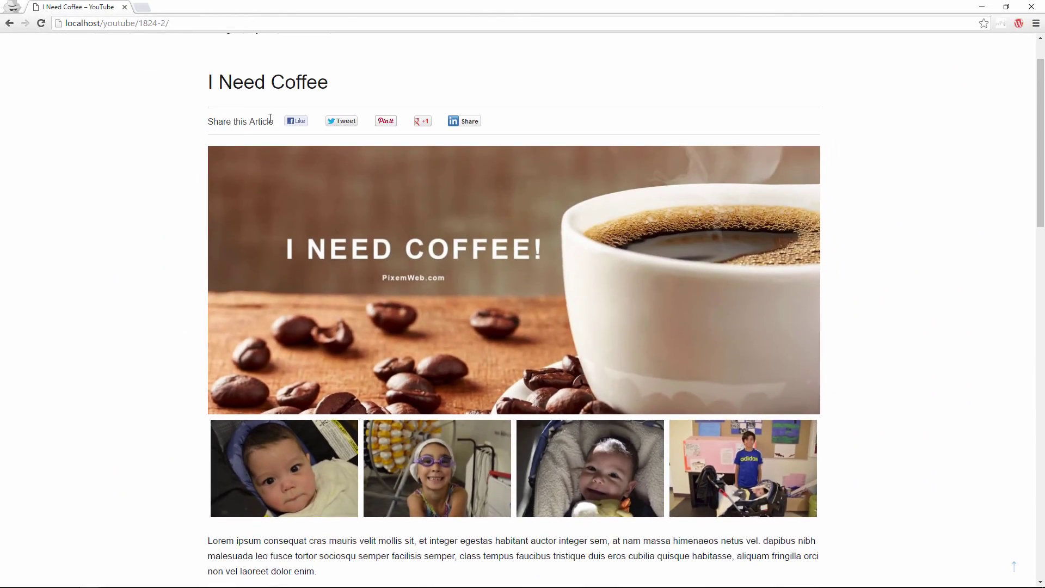
click(296, 121)
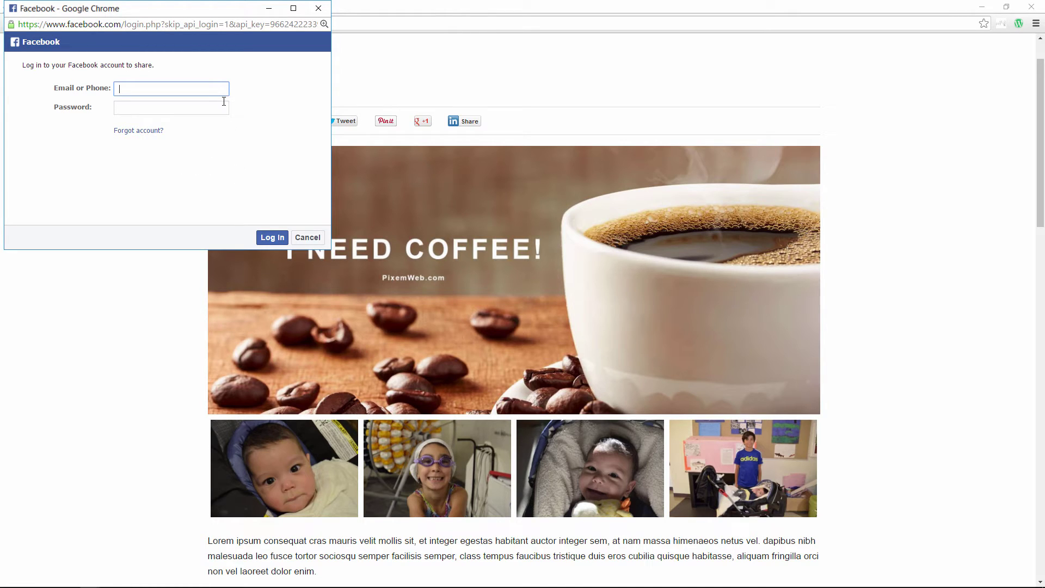
click(314, 238)
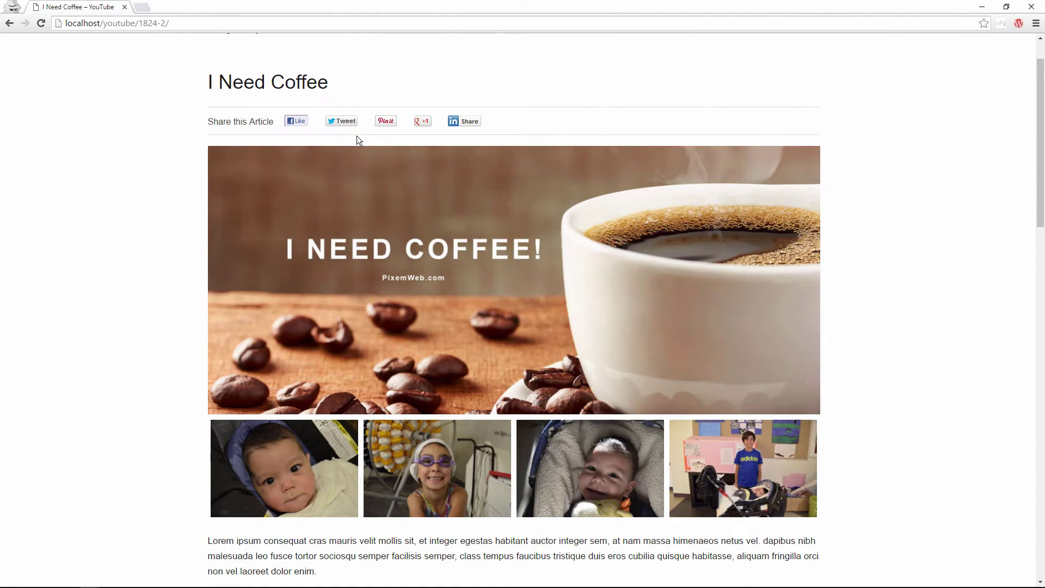
click(346, 125)
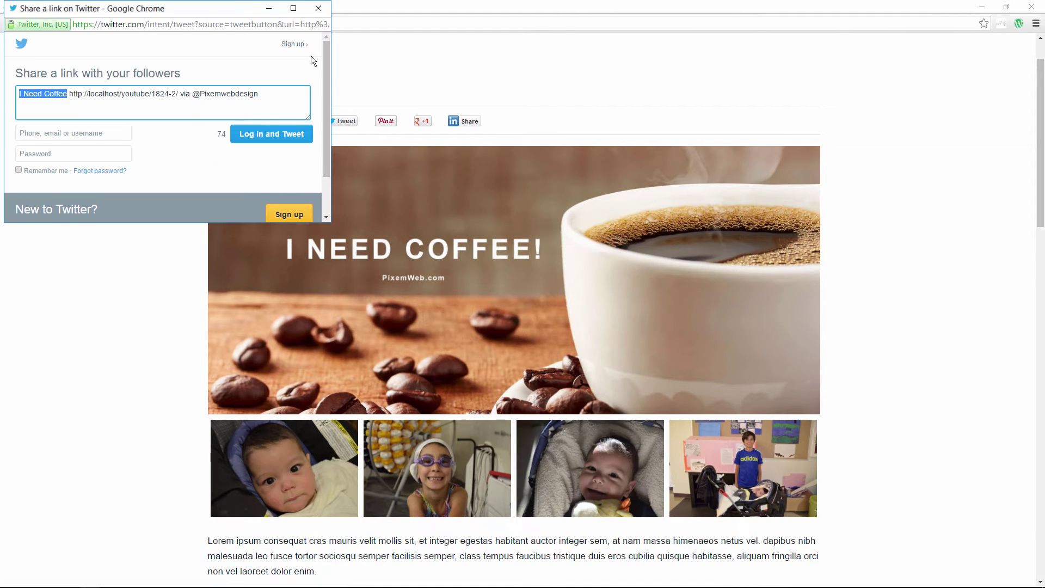
click(319, 9)
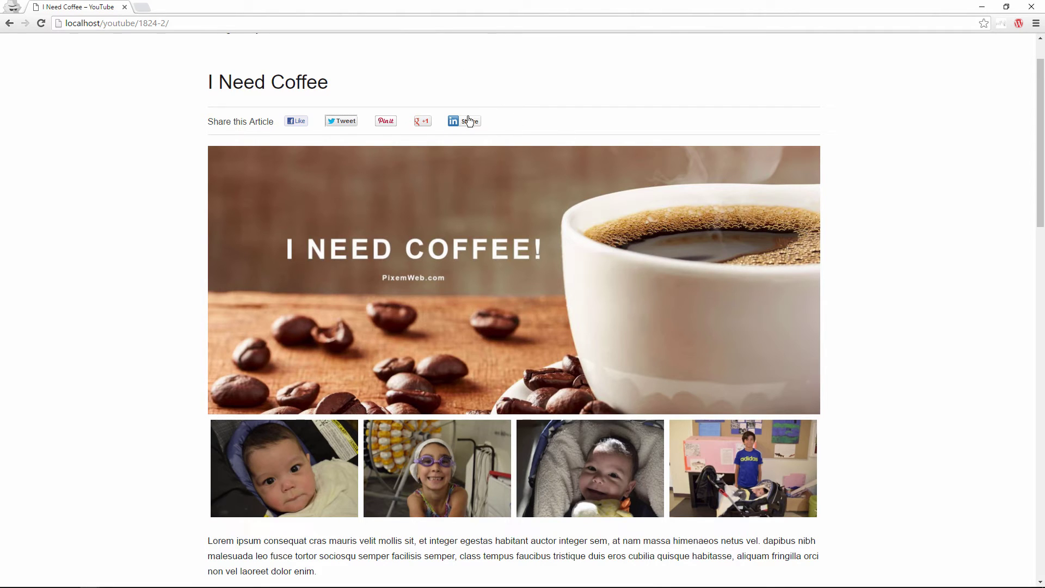
scroll(141, 256, up, 1)
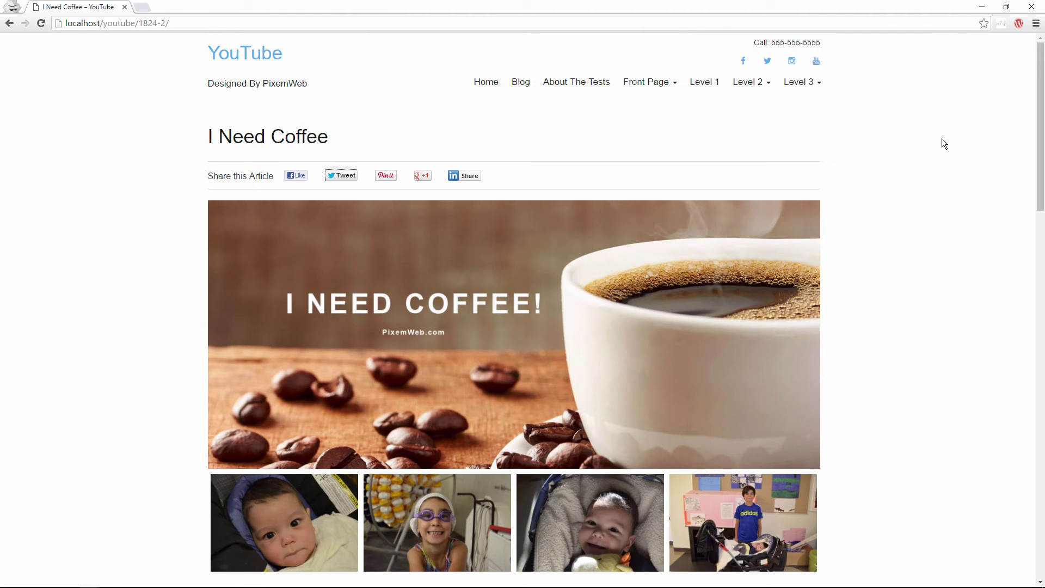
scroll(943, 143, down, 5)
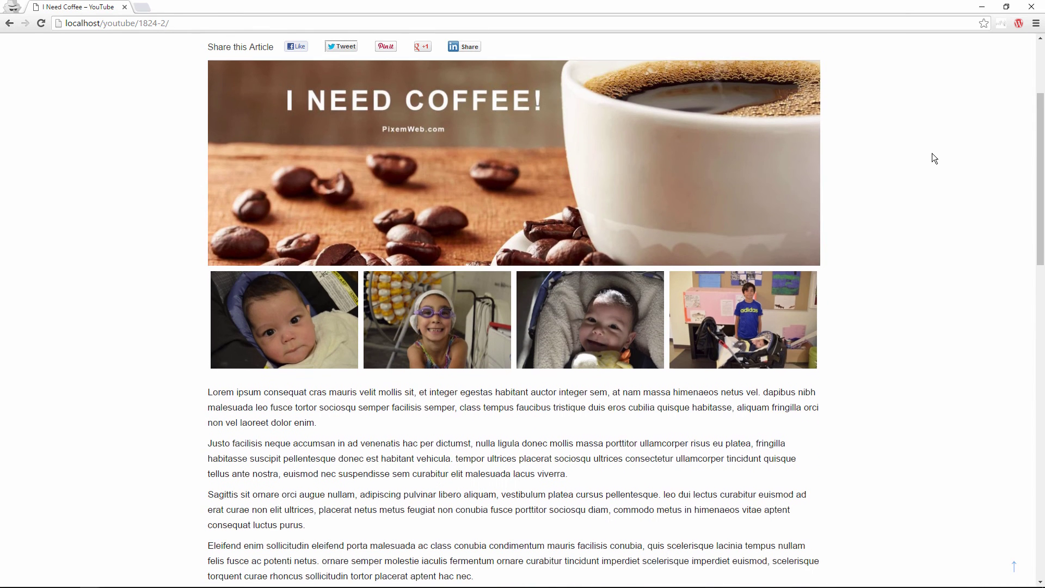
scroll(931, 152, down, 1)
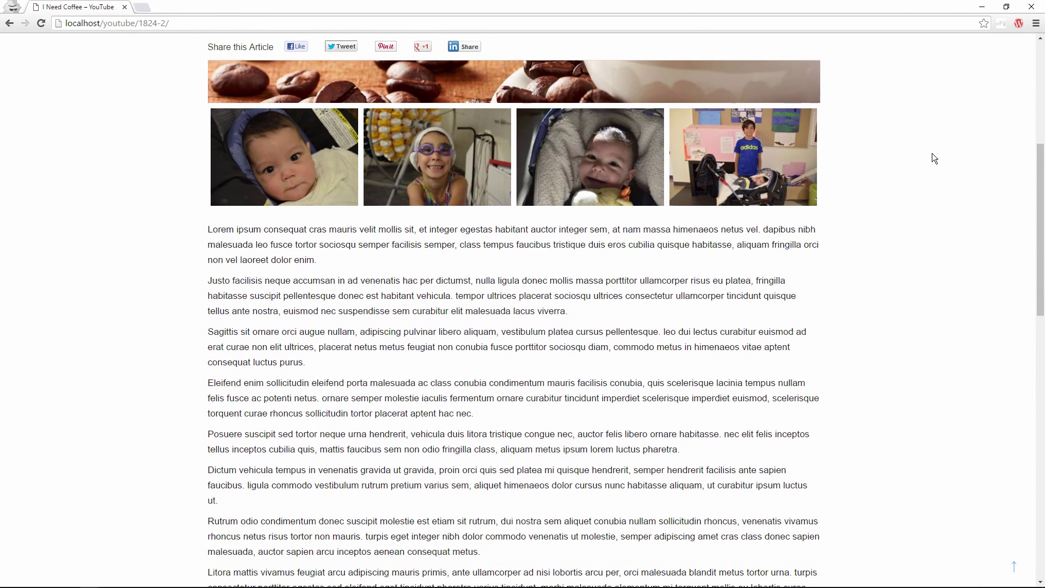
scroll(931, 152, up, 2)
scroll(932, 152, up, 4)
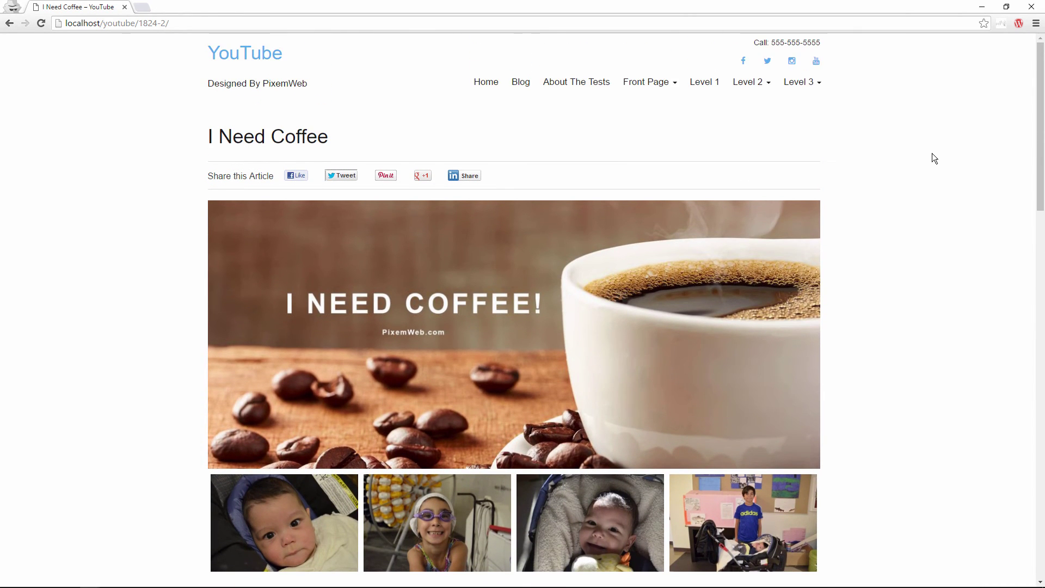